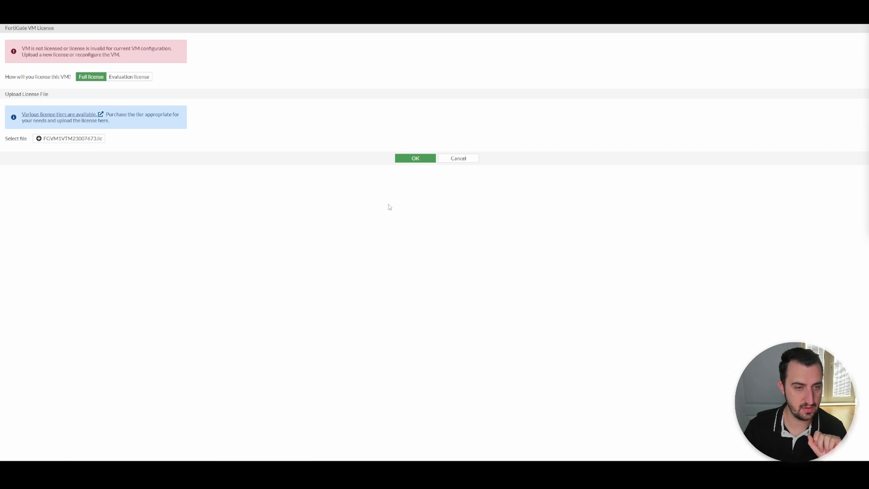
Apply the full VM licence file, accept the reboot, and log back into FortiGate
click(414, 159)
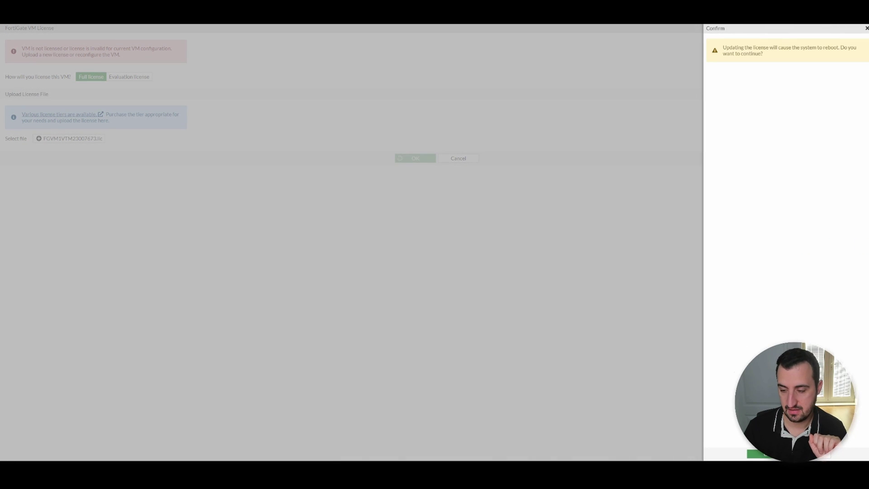
click(763, 454)
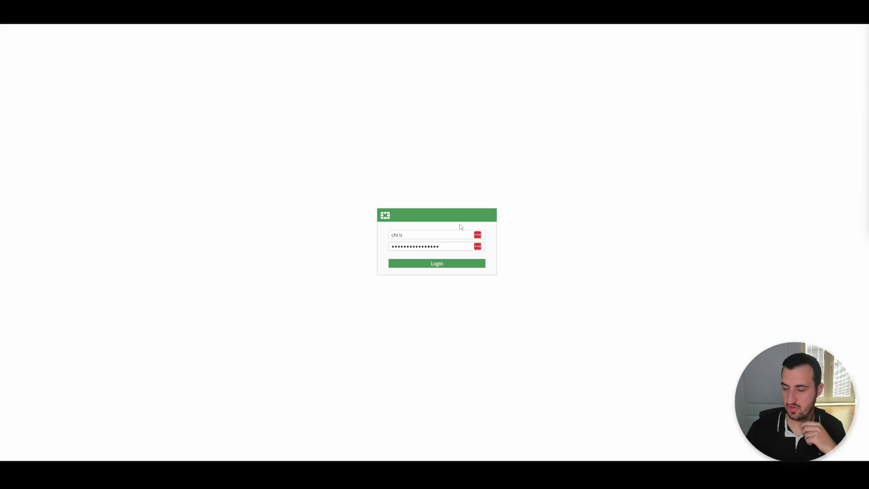
click(423, 265)
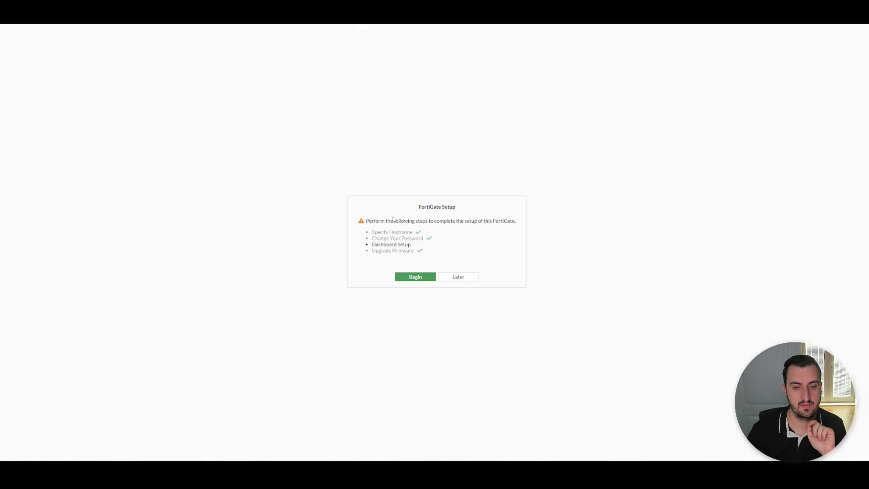
Skip the setup and FortiOS 7.2.0 notices, then refresh Central Management to confirm FortiManager 154.52.2.162
click(458, 277)
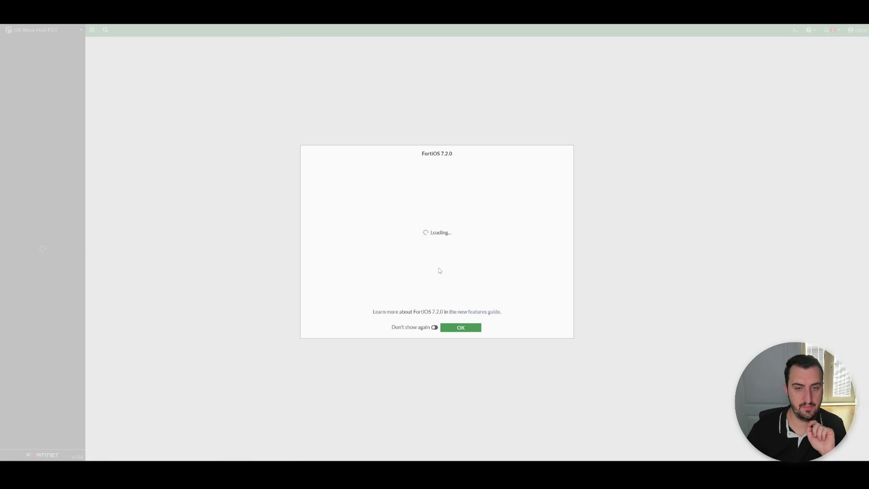
click(442, 328)
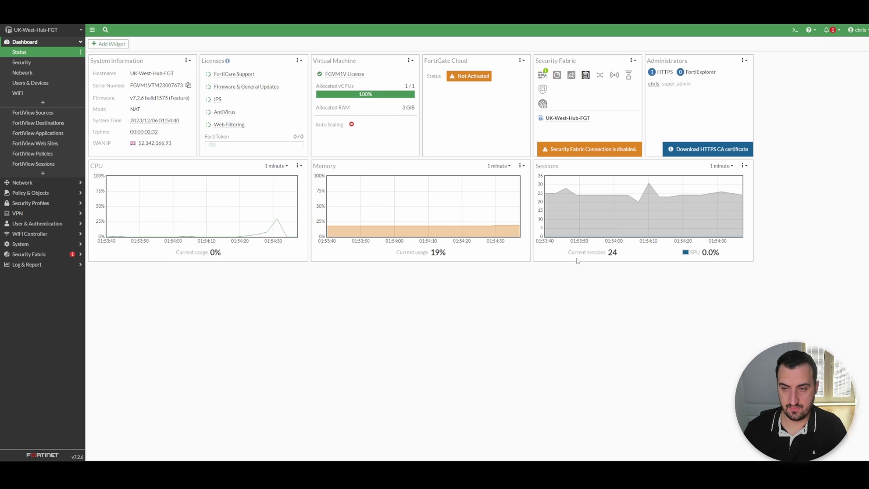
mouse_move(107, 240)
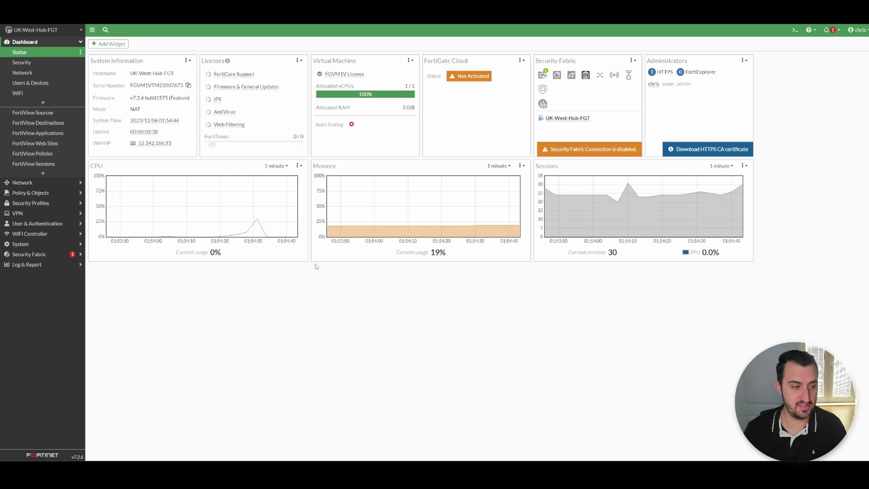
click(39, 254)
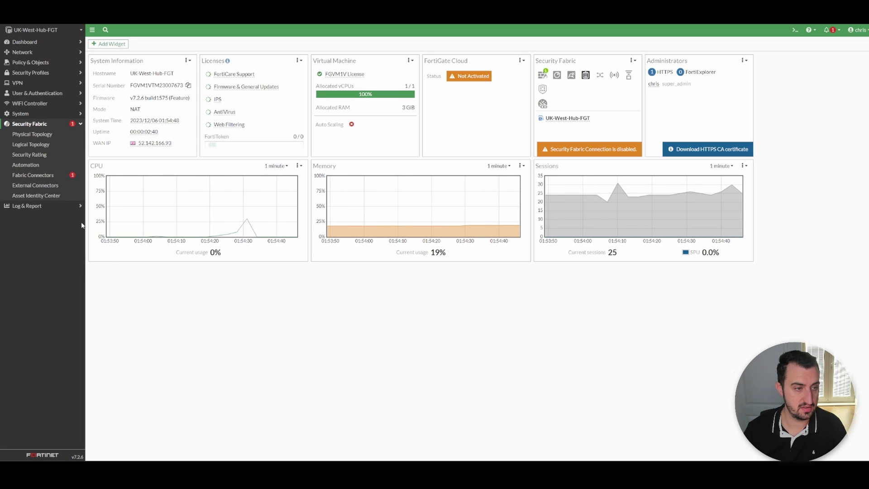
click(56, 175)
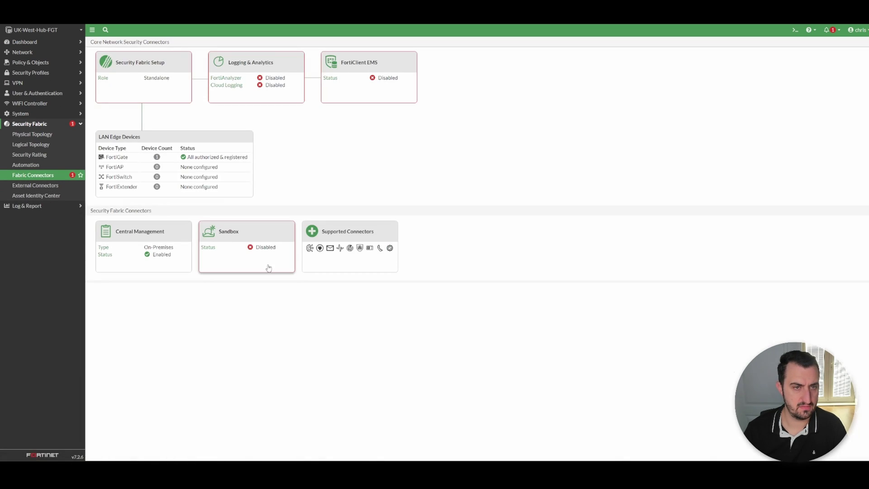
click(156, 257)
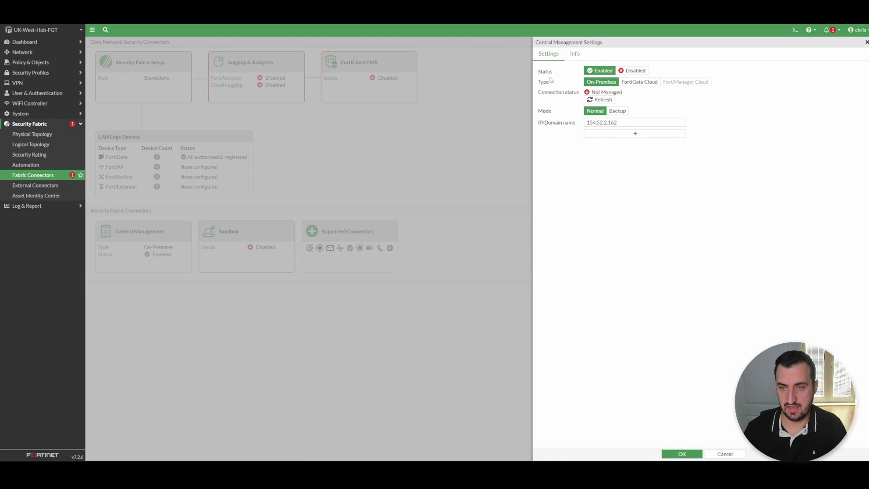
click(612, 100)
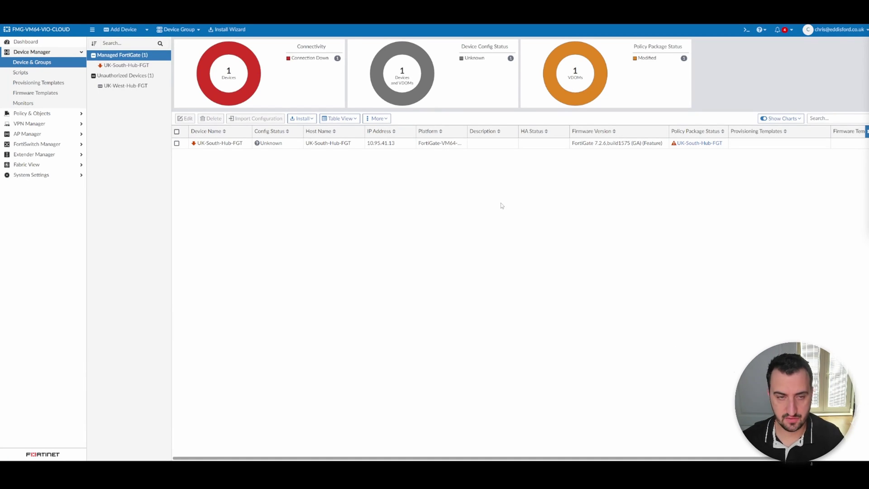
Look over Special_Policy_Package's three rules, then return to Device Manager's Device & Groups list
click(32, 62)
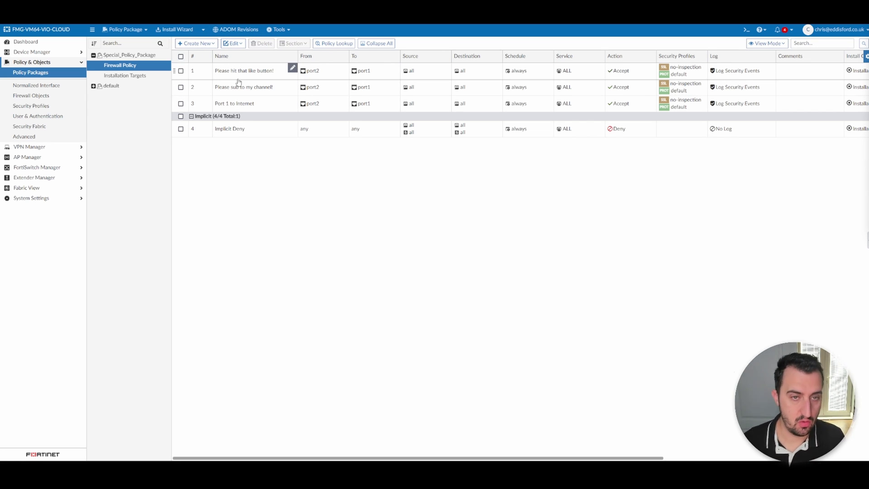
click(36, 52)
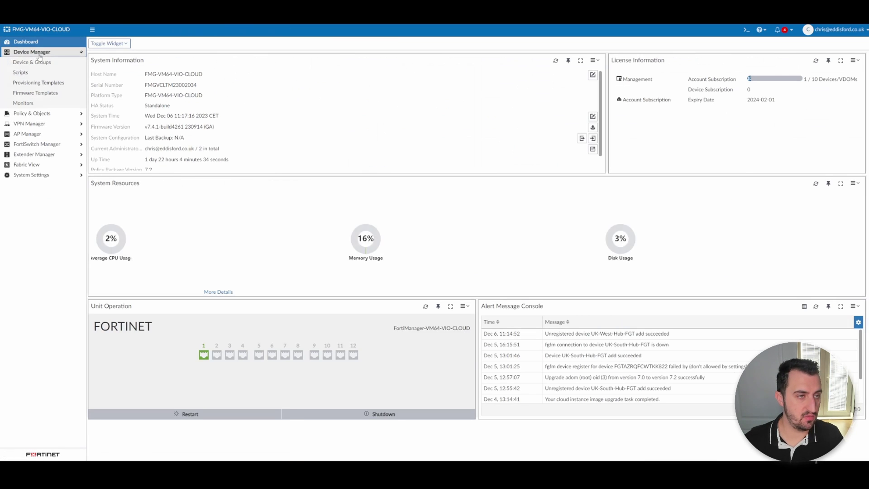
click(33, 63)
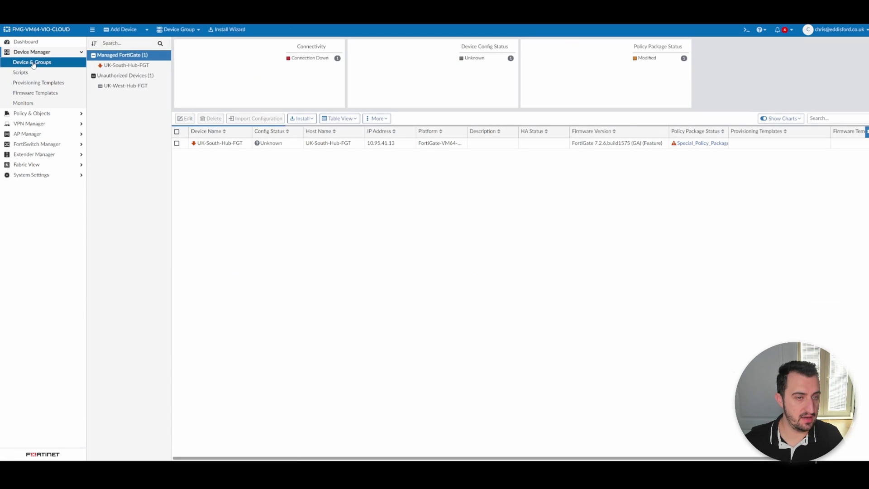
Authorize UK-West-Hub-FGT from its context menu, choosing Special_Policy_Package as its policy package
right_click(129, 89)
click(153, 95)
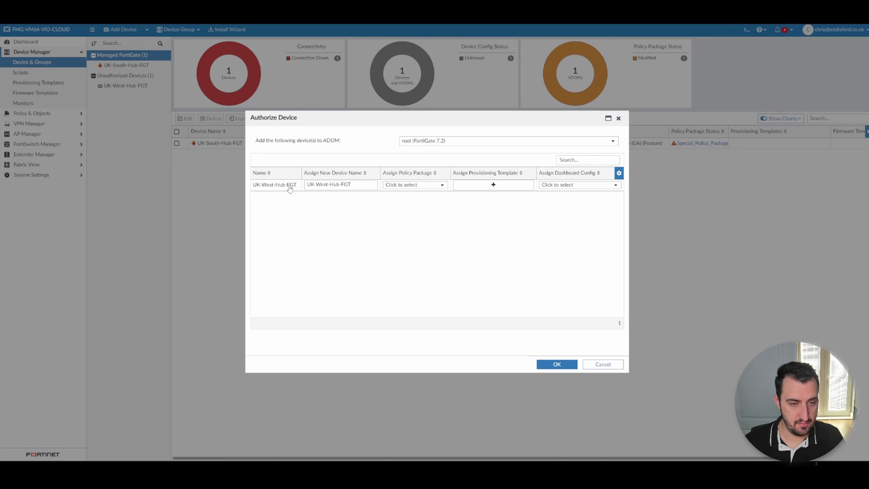
click(415, 186)
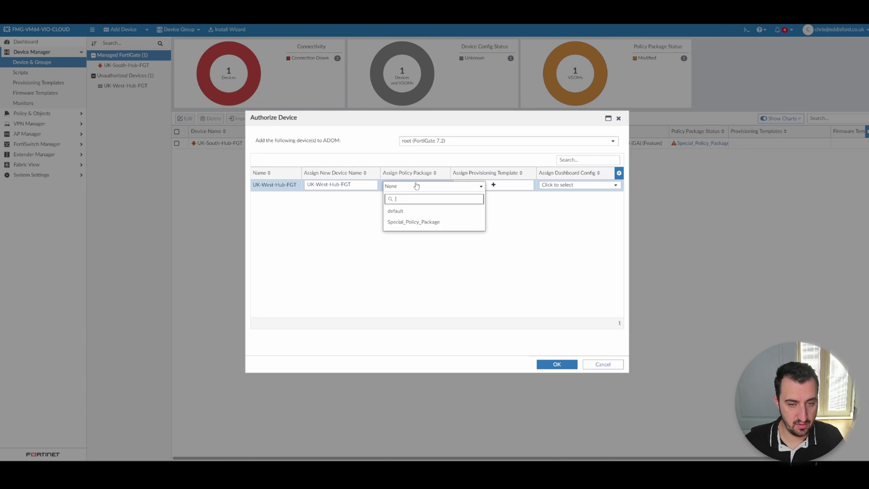
click(410, 221)
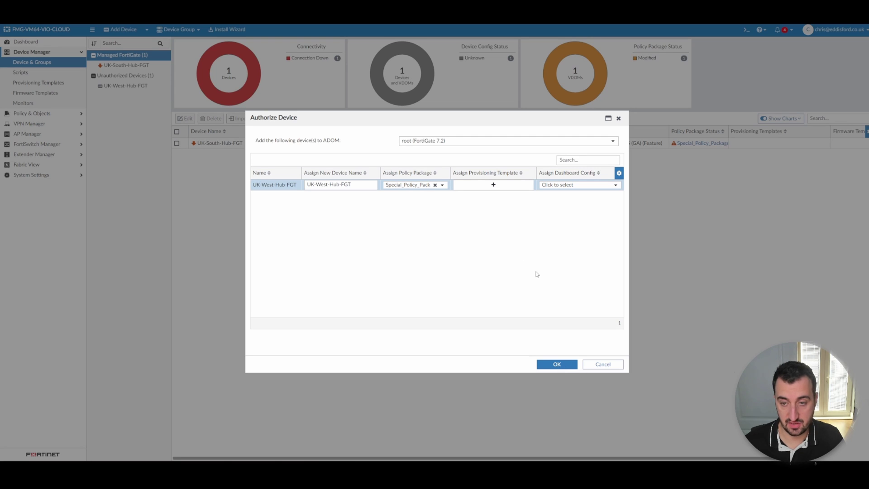
click(544, 362)
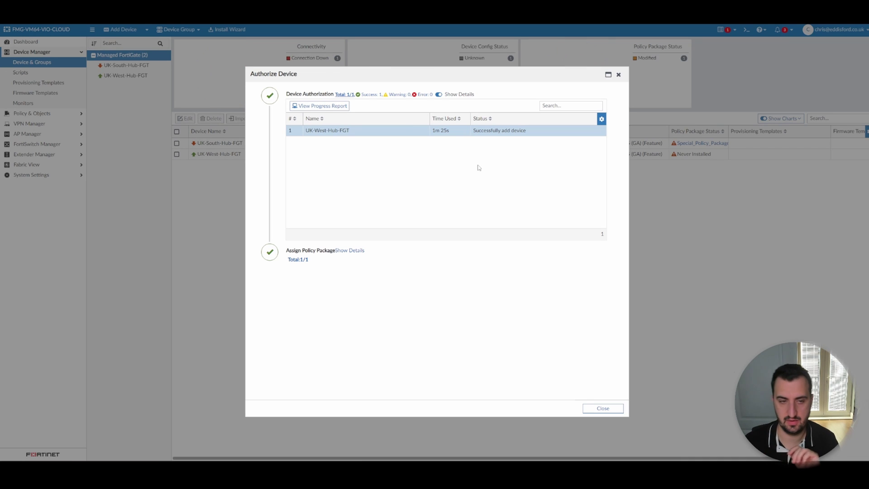
Close the authorization results and widen the Policy Package Status column
click(602, 409)
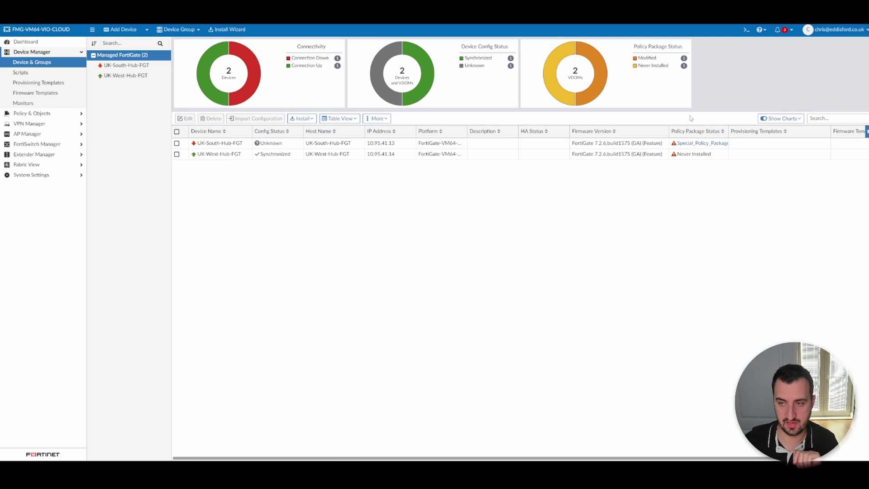
drag(728, 128, 742, 131)
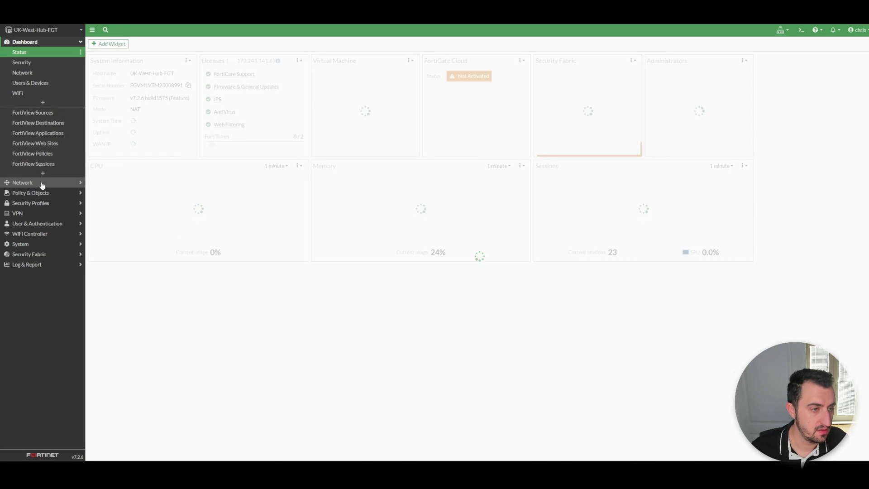
On UK-West-Hub-FGT, list firewall policies, expand the port2→port1 group, and select Implicit Deny
click(30, 193)
click(28, 72)
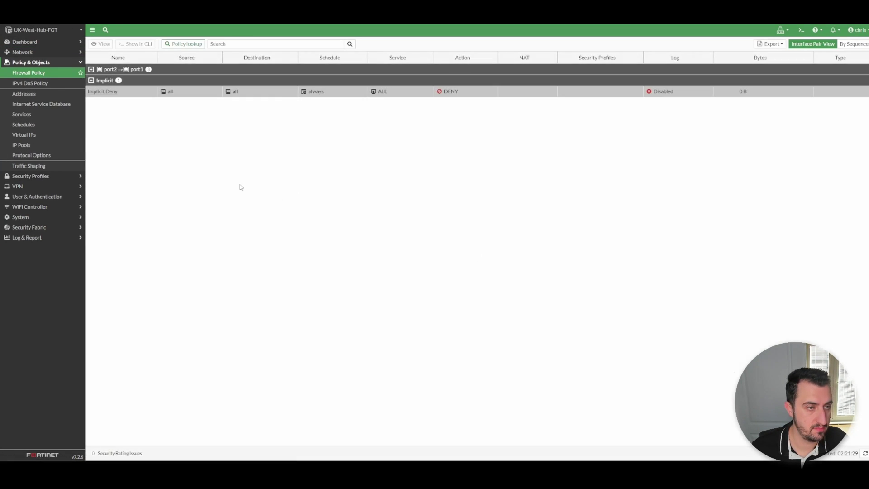
click(91, 69)
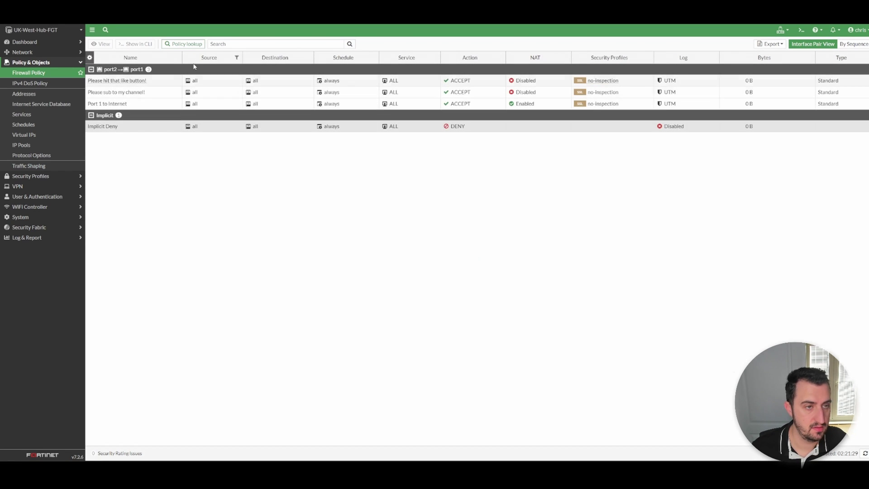
click(225, 127)
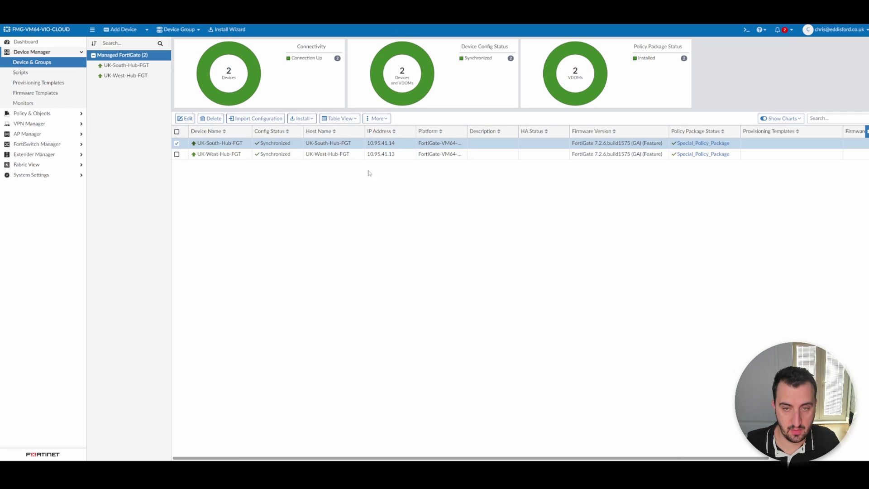
Widen the Platform column to show FortiGate-VM64-Azure, then sign out of the South hub GUI
drag(468, 131, 492, 131)
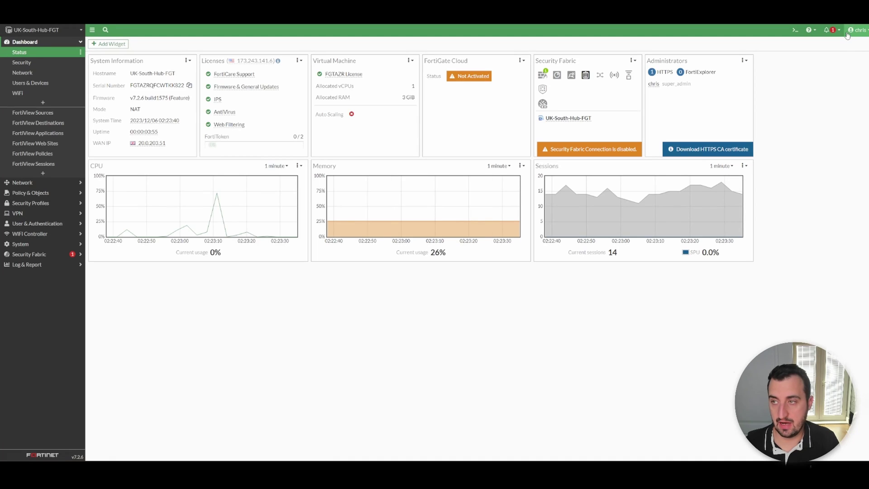
click(859, 30)
click(828, 93)
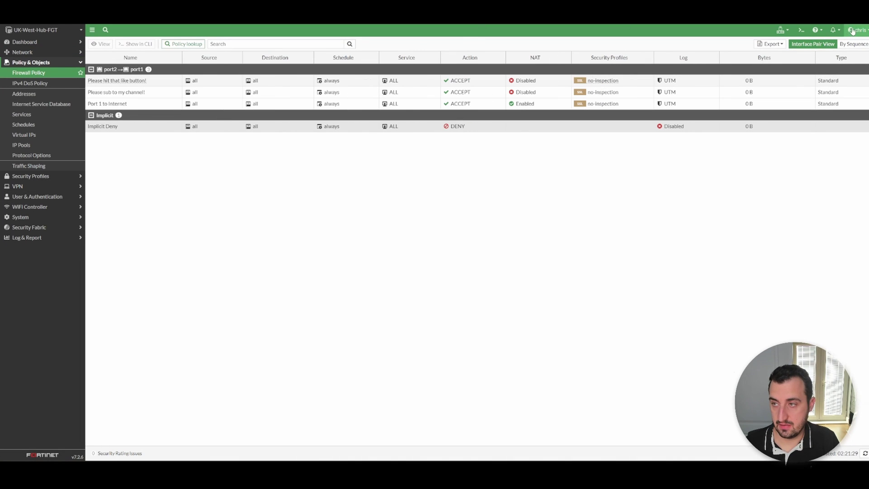
click(858, 30)
click(480, 204)
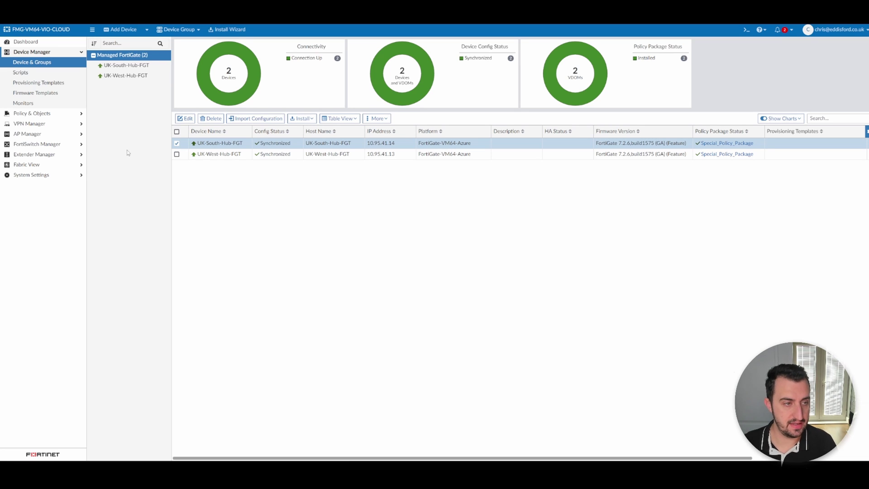
In Special_Policy_Package, create port2→port1 policy 'This is the newest policy!' with a change note
click(32, 113)
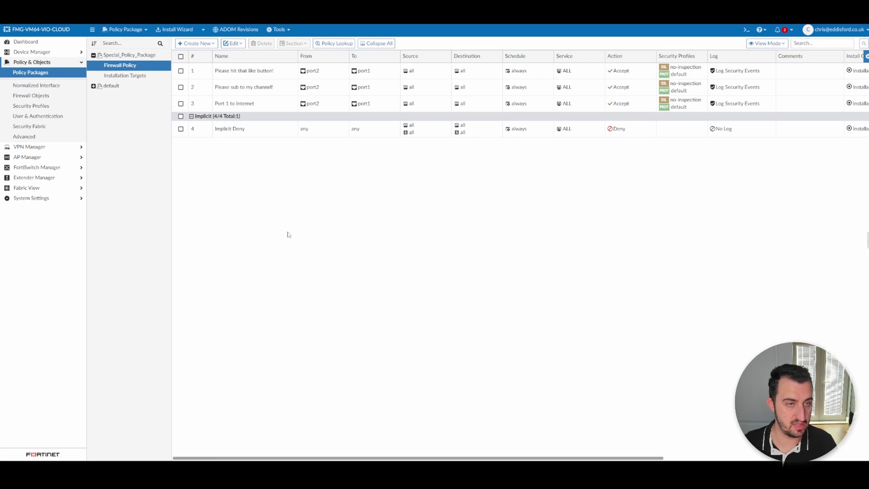
click(212, 45)
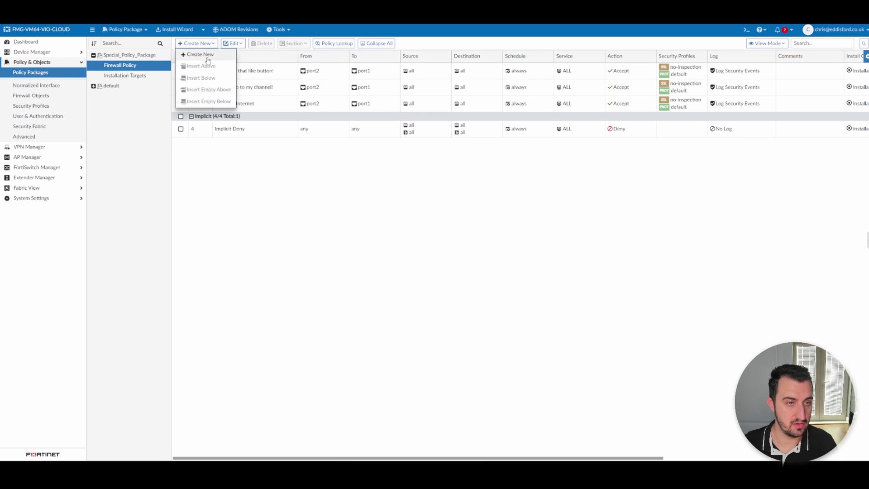
click(200, 54)
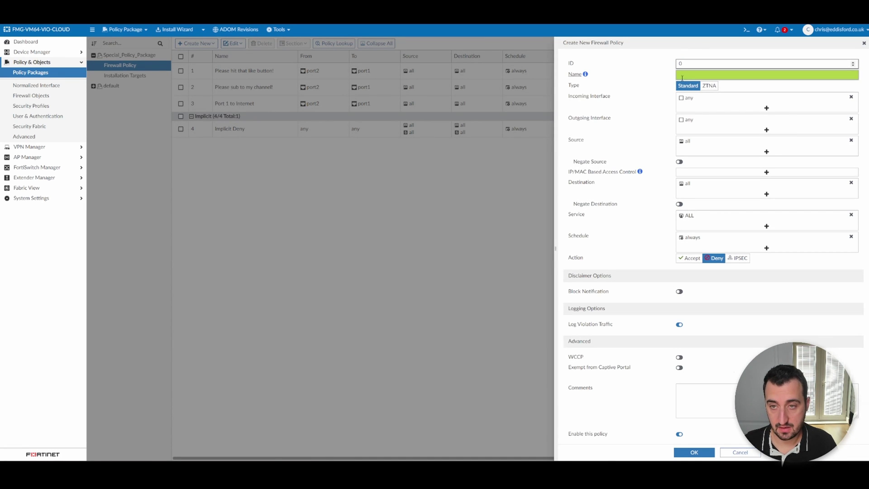
click(694, 76)
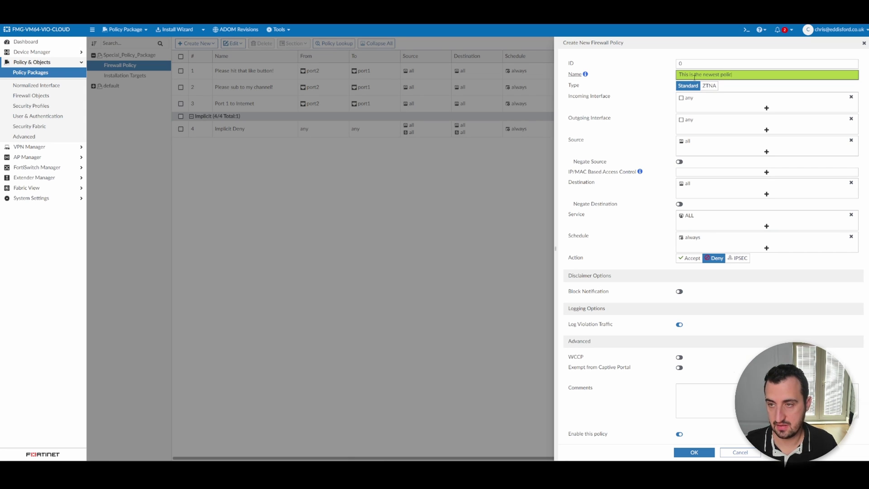
key(Return)
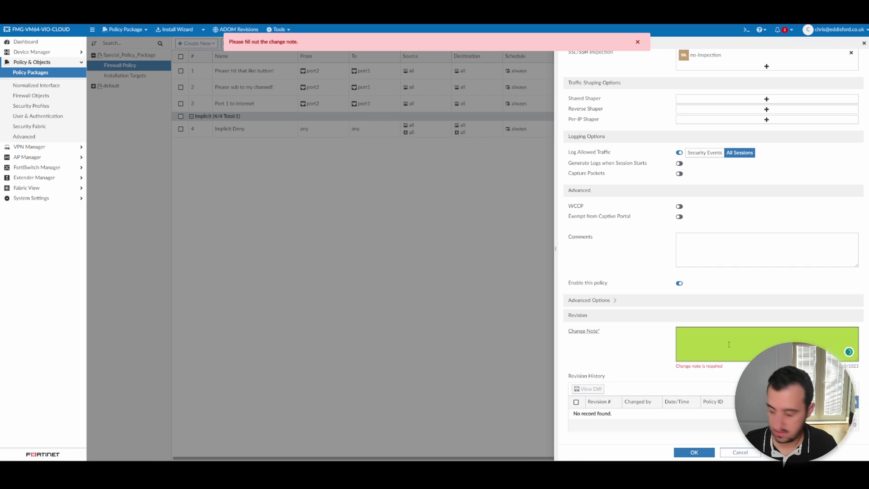
key(BackSpace)
key(BackSpace)
key(ctrl+a)
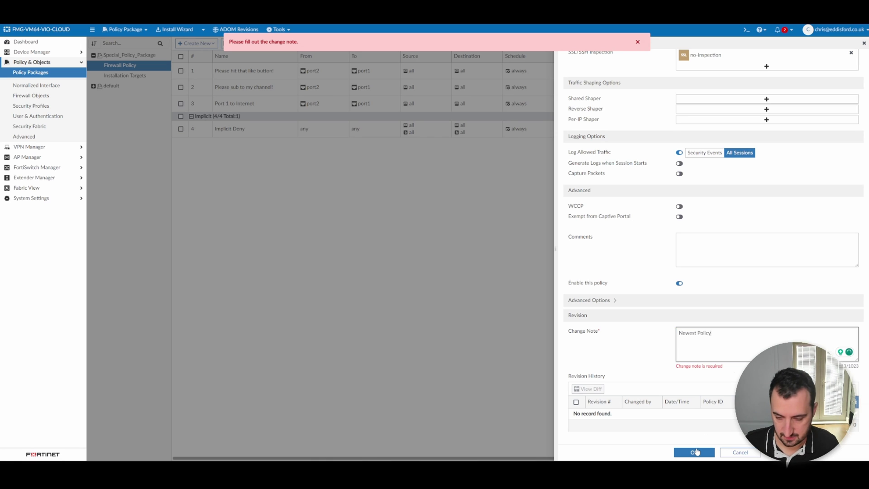
click(694, 453)
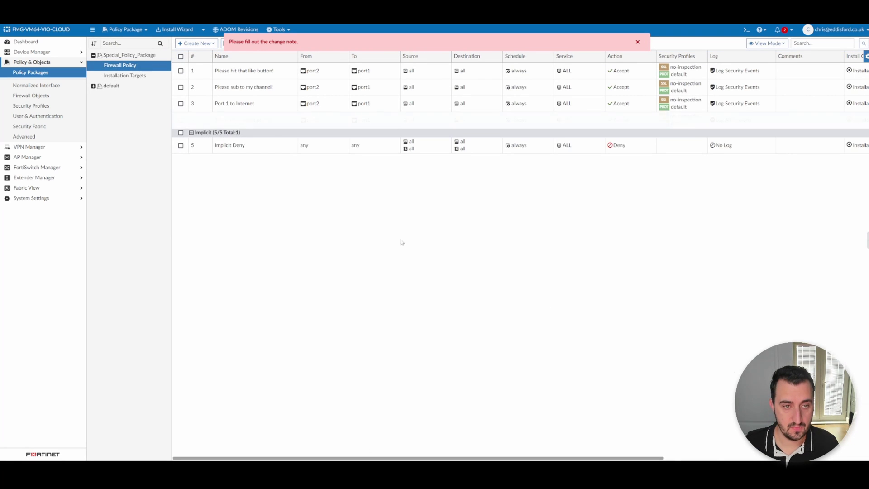
drag(206, 119, 207, 101)
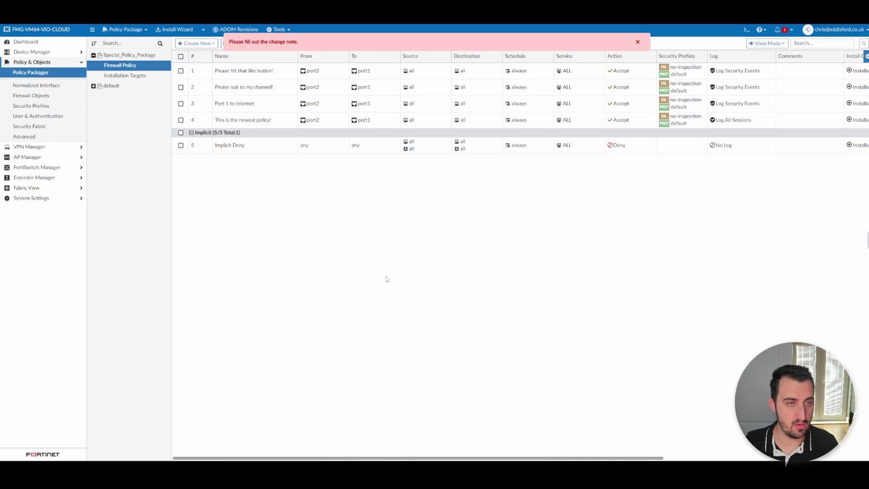
Run the Install Wizard for Special_Policy_Package on both hubs, logging out of UK-West-Hub-FGT meanwhile
click(175, 29)
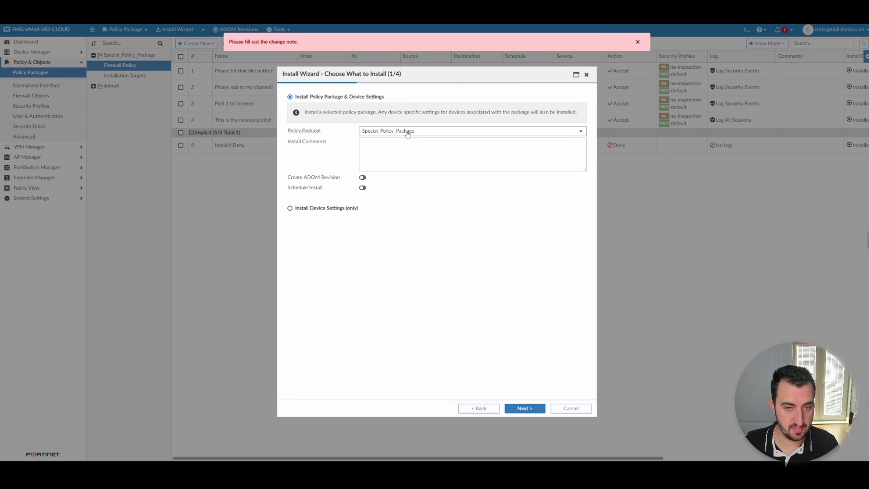
click(529, 409)
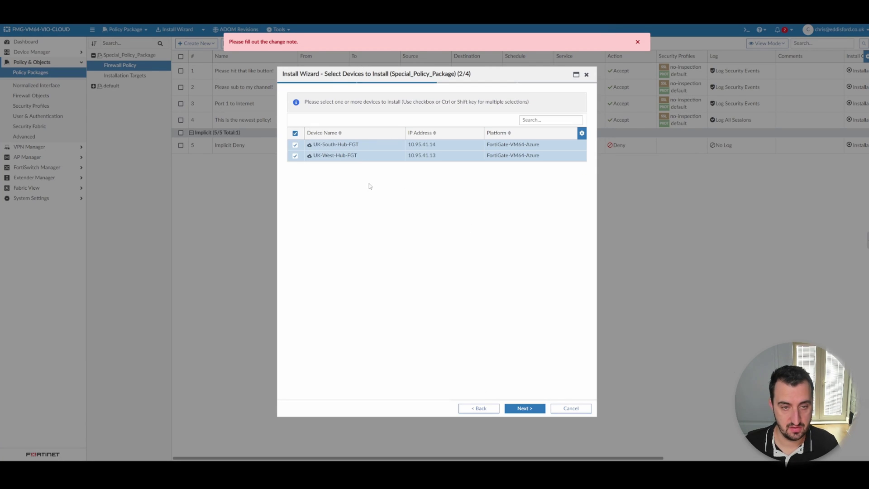
click(532, 412)
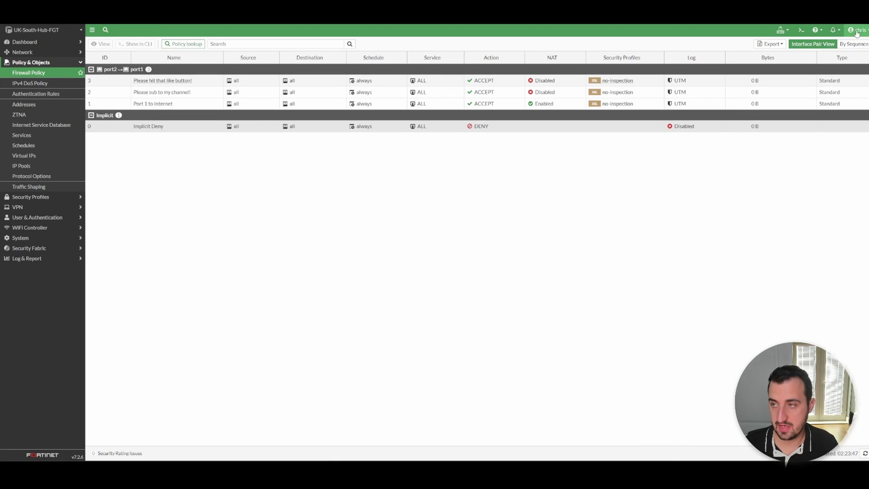
click(857, 30)
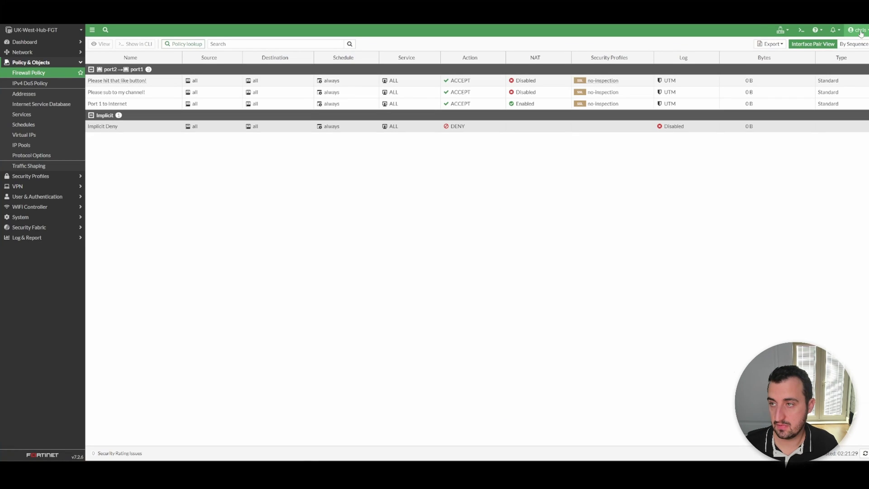
click(858, 30)
click(828, 71)
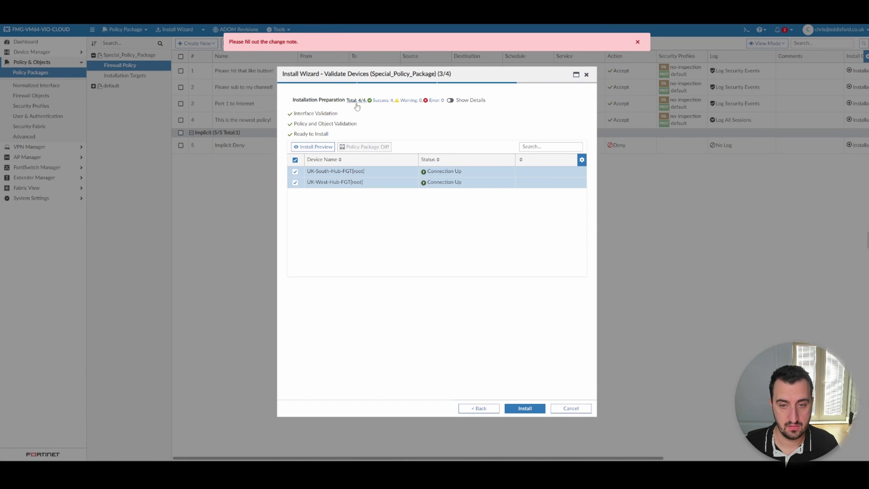
click(525, 409)
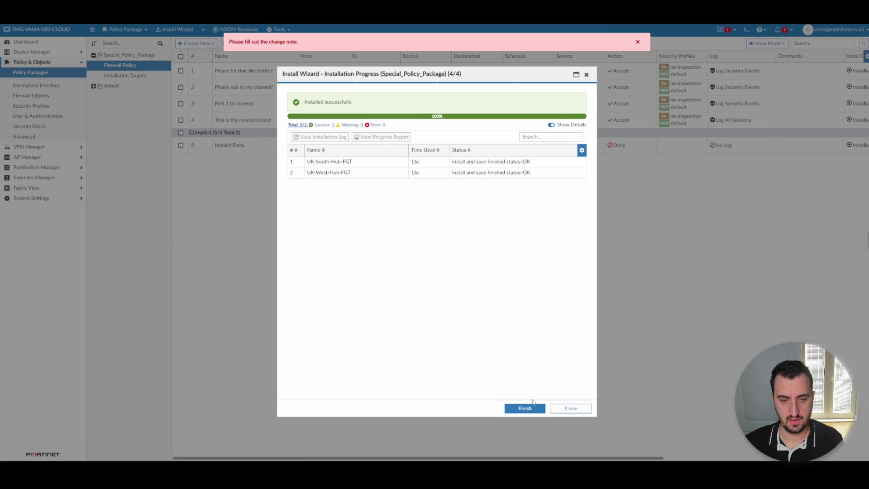
Close the install wizard, then open the Firewall Policy list on UK-South-Hub-FGT and UK-West-Hub-FGT
click(526, 409)
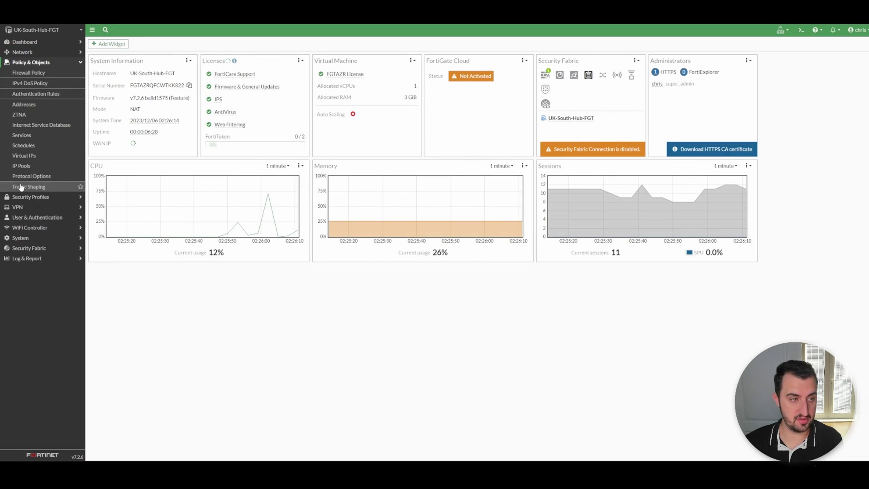
click(29, 75)
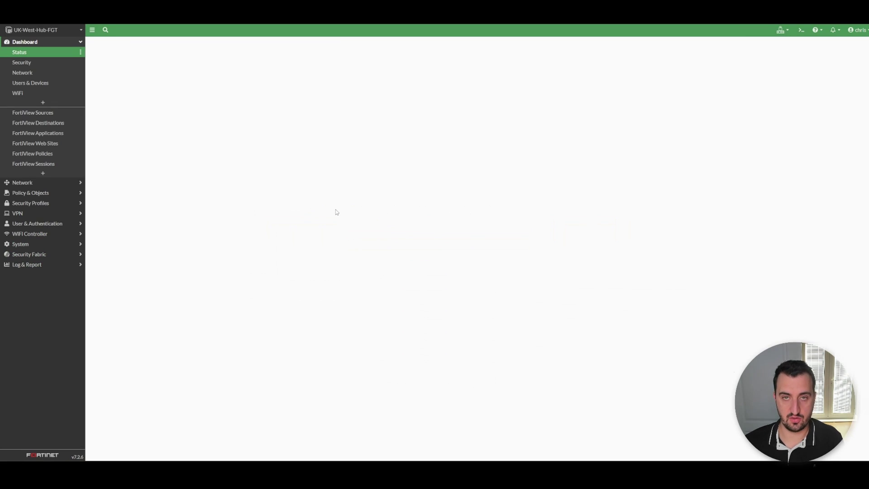
click(33, 194)
click(37, 73)
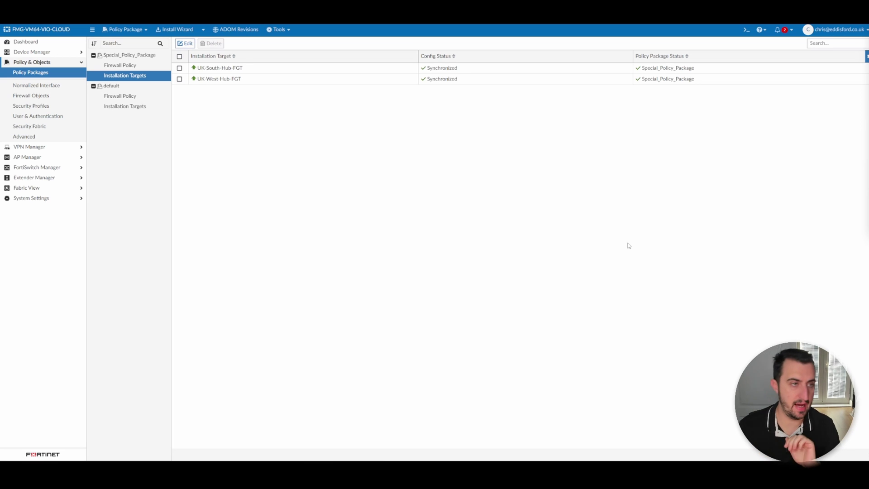
Check UK-West-Hub-FGT in Device Manager, then view the default package's installation targets
click(31, 52)
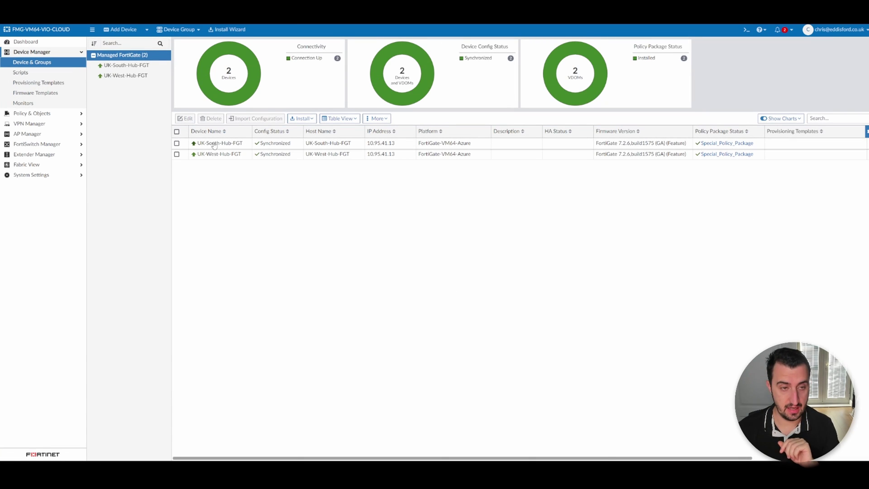
click(221, 156)
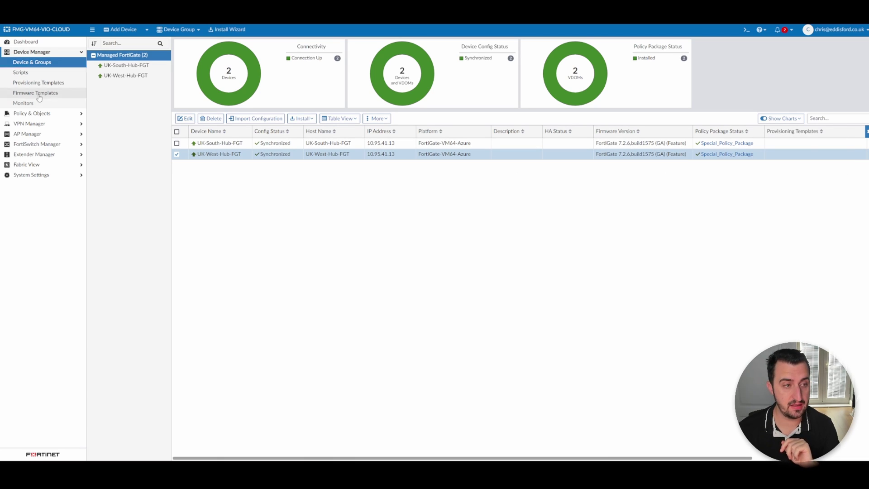
click(38, 113)
click(40, 74)
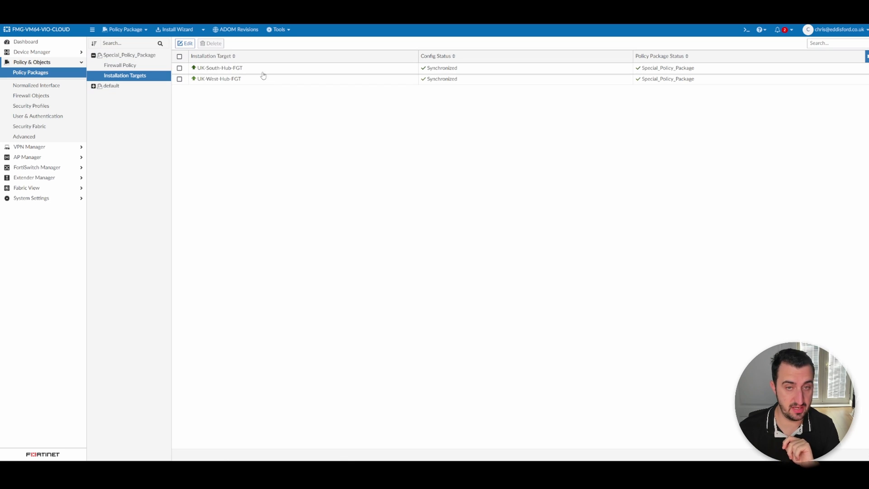
click(93, 86)
click(125, 105)
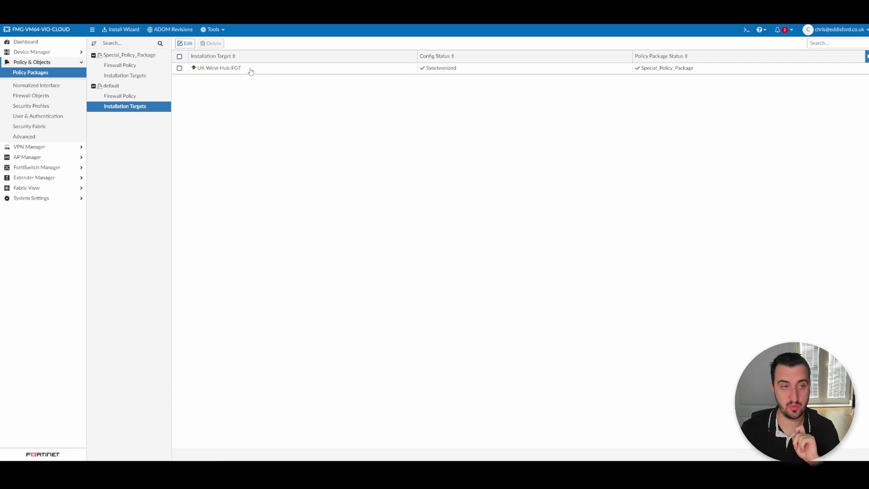
Run the Install Wizard with the default policy package and advance to device validation
click(121, 30)
click(389, 132)
click(388, 168)
click(525, 409)
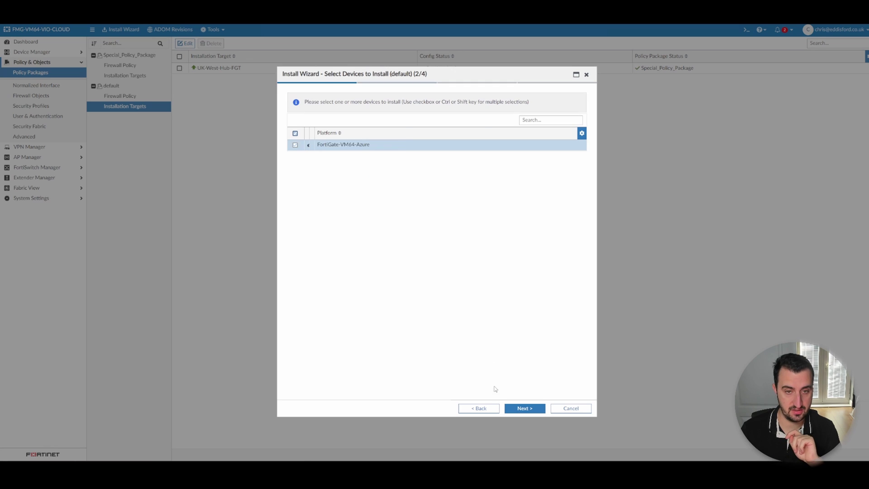
click(522, 409)
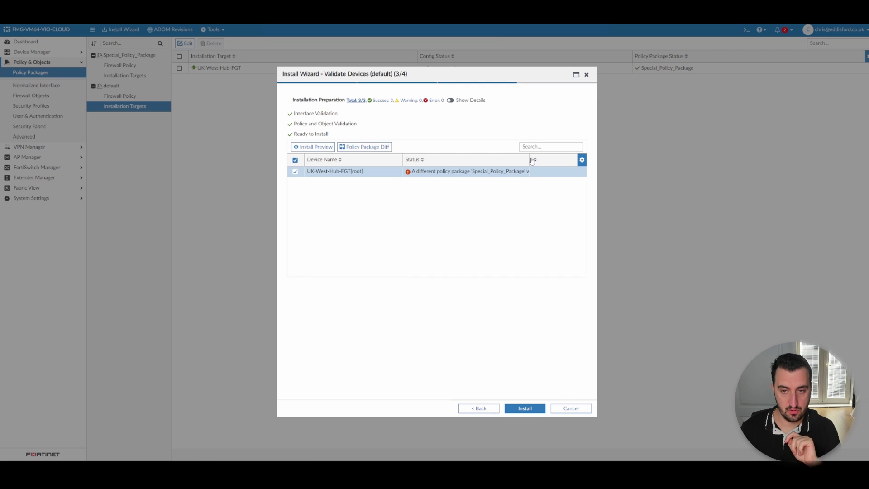
Widen the Status column to read the Special_Policy_Package previously-installed warning
drag(529, 159, 562, 160)
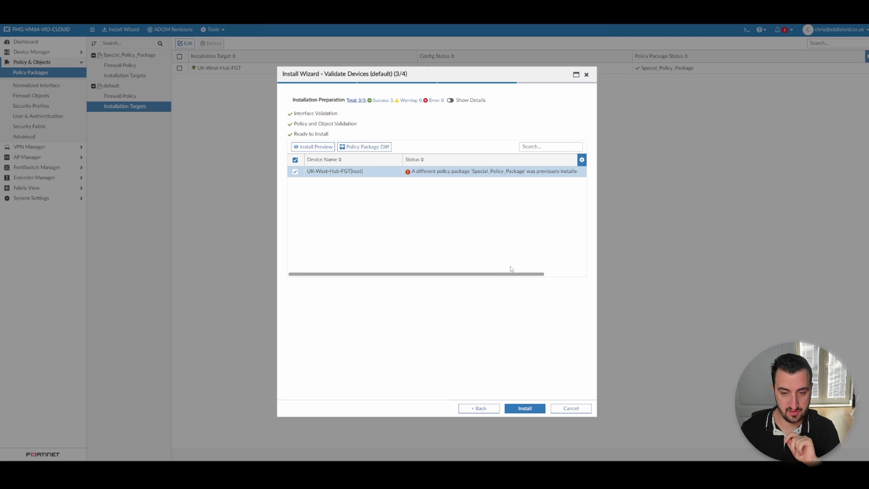
drag(526, 269, 546, 273)
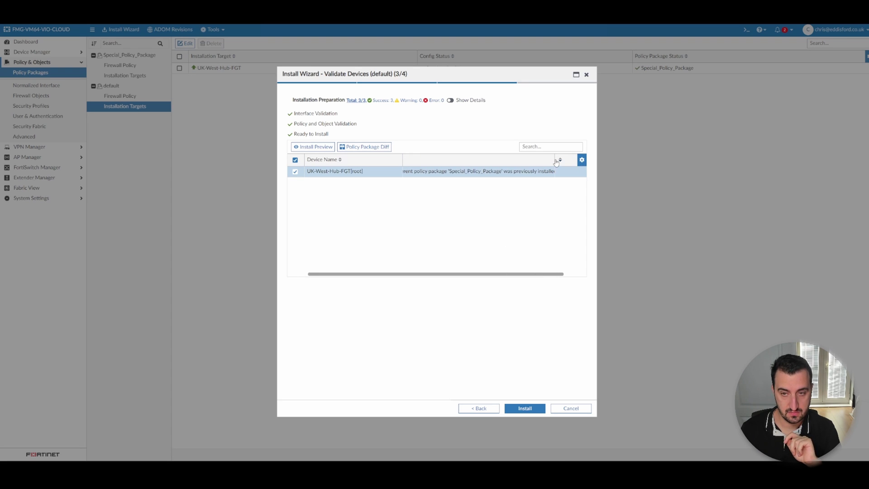
drag(557, 162, 798, 190)
Open the default package diff, review the four deleted firewall policies, and close it
click(365, 146)
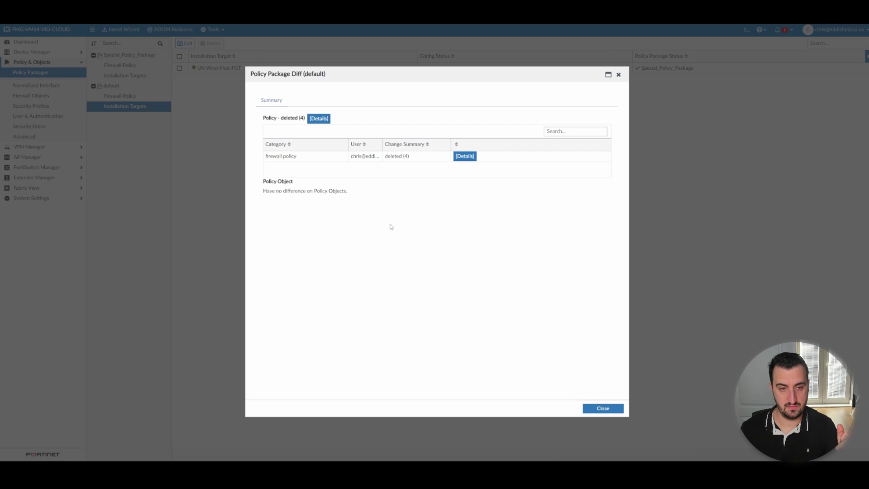
click(465, 156)
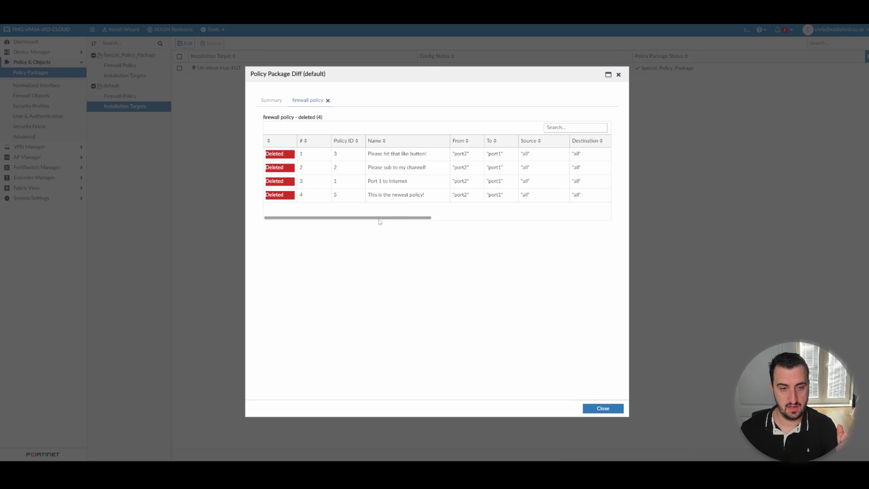
drag(328, 222, 307, 208)
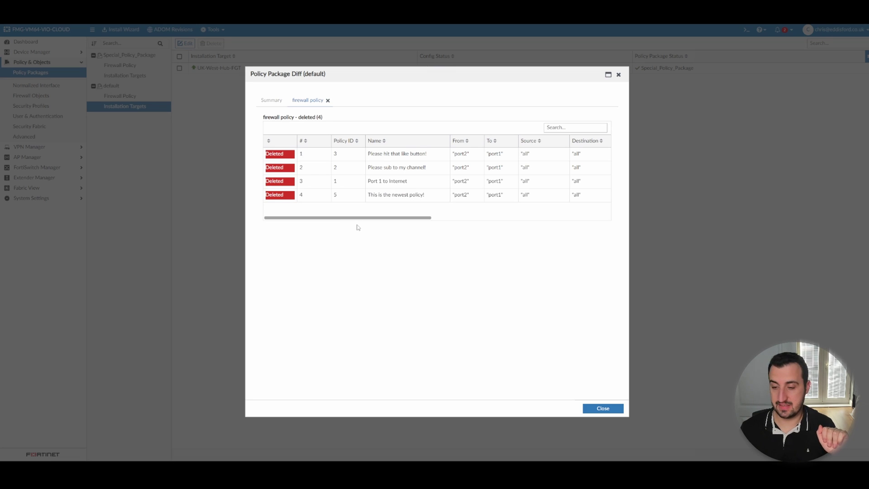
click(599, 409)
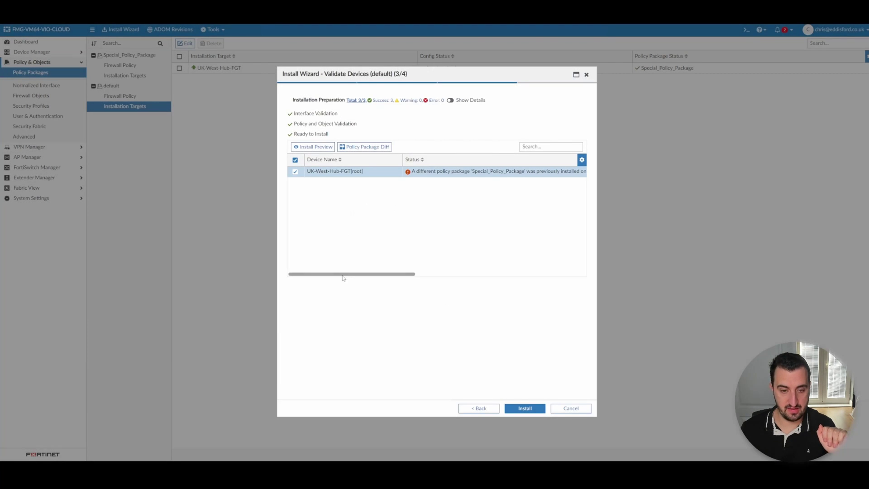
double_click(258, 270)
click(388, 264)
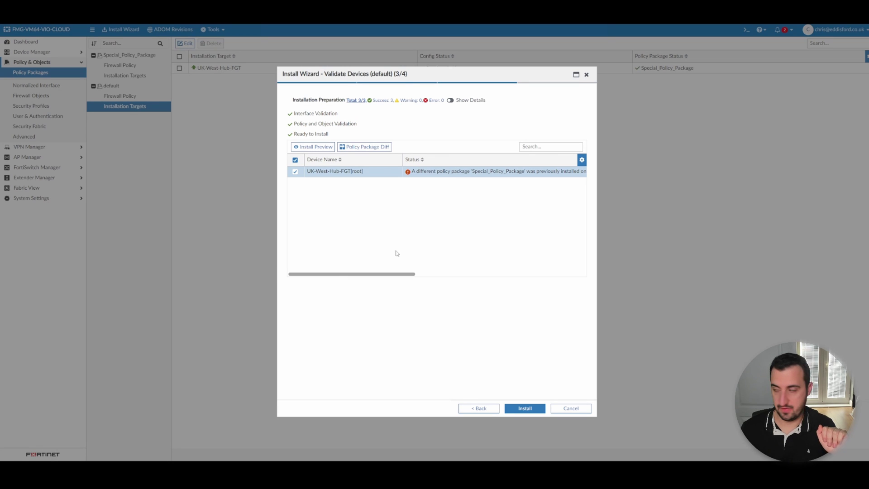